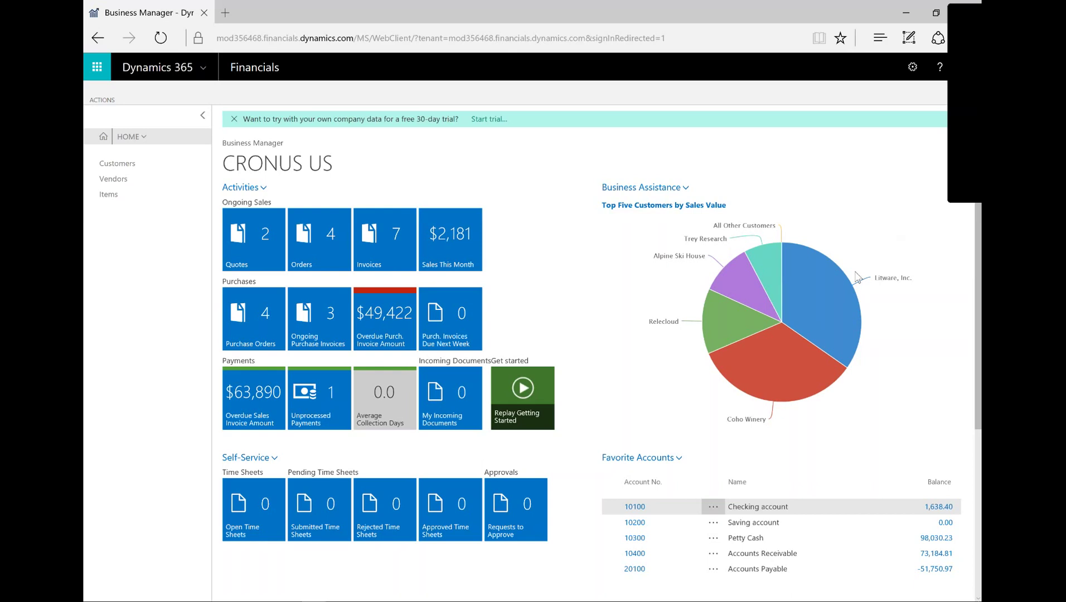
- Advance the Business Assistance chart on the home page to the Cash Cycle chart
mouse_move(858, 279)
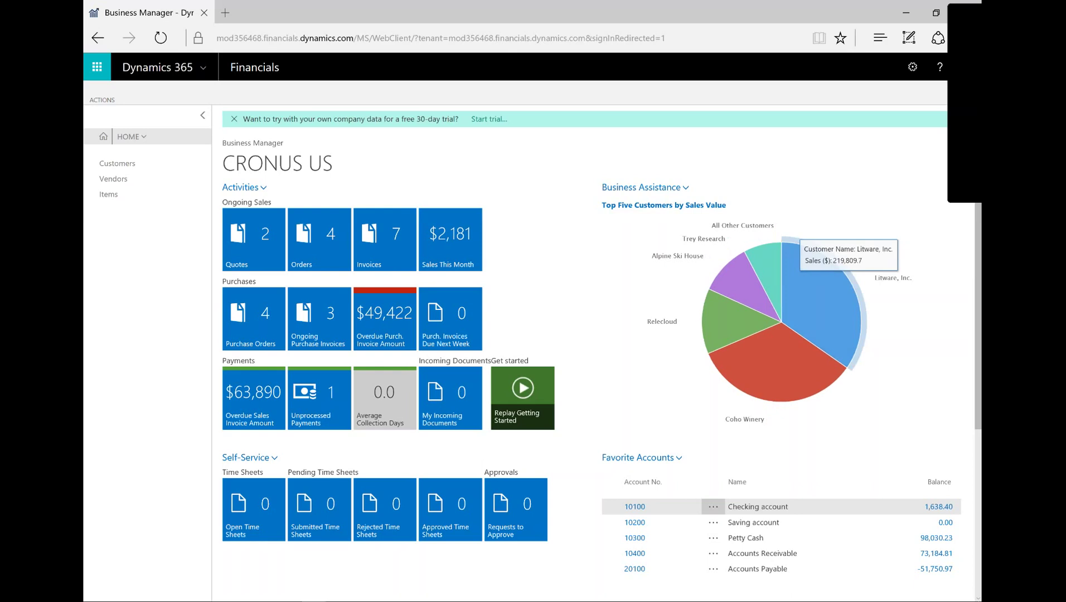
click(686, 187)
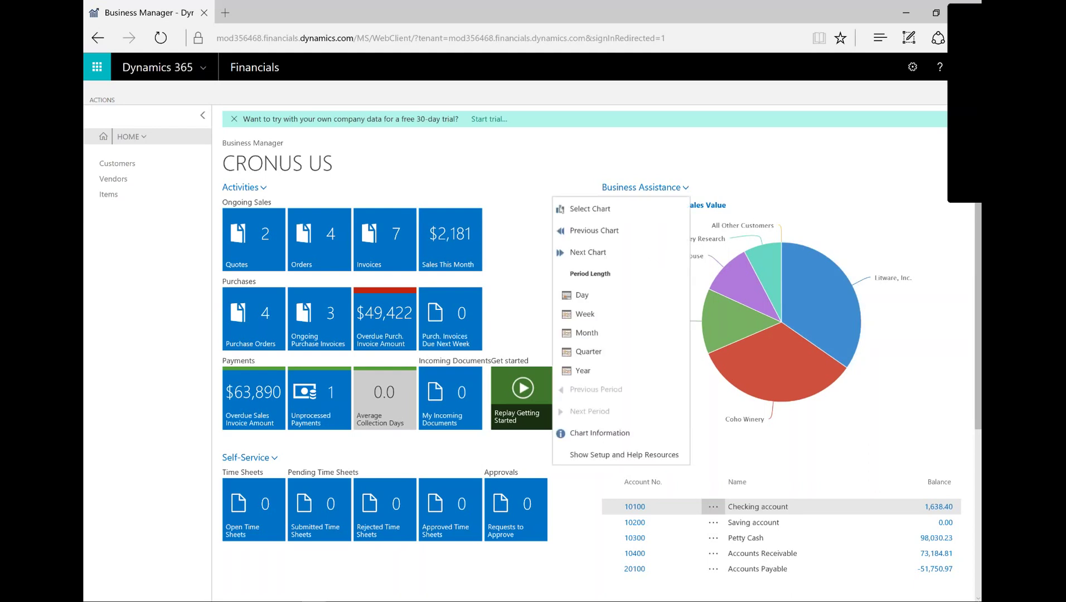
click(598, 254)
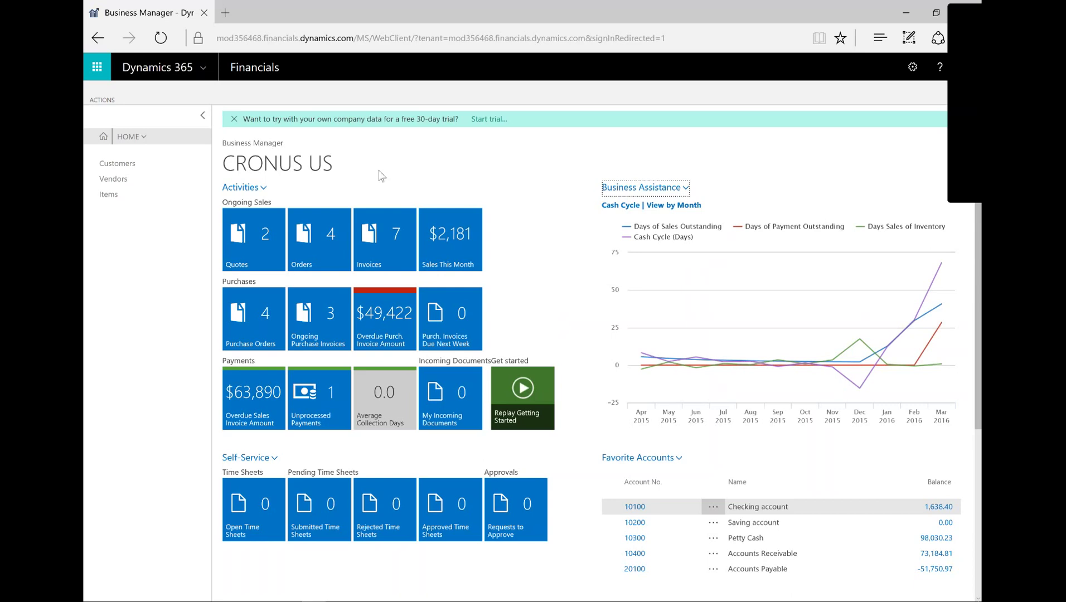
- Switch to Outlook mail, open the Quote for Chairs email and display its Financials customer information
click(99, 73)
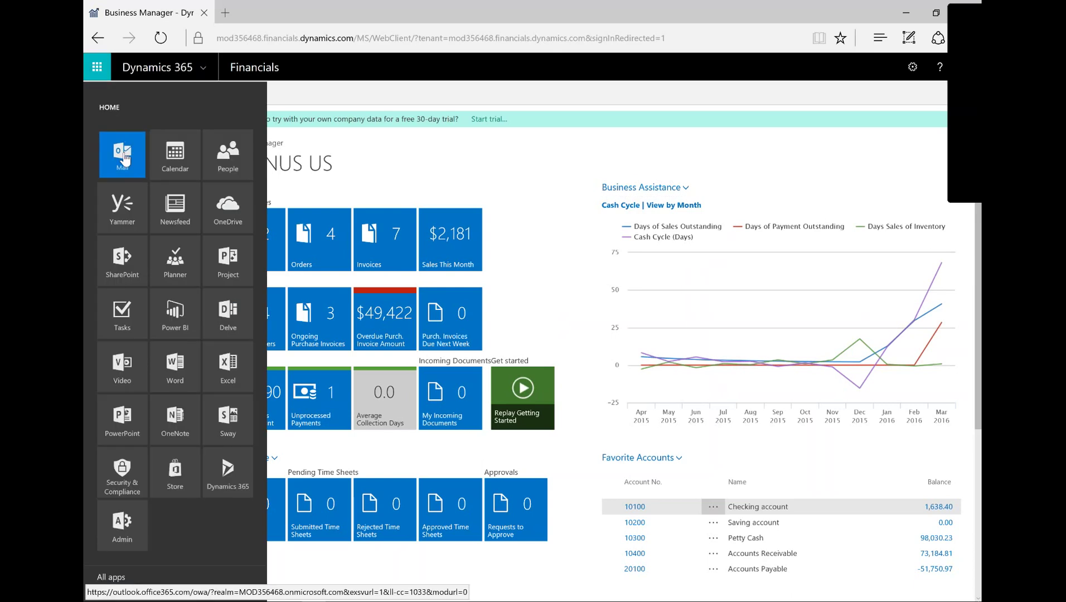
click(124, 158)
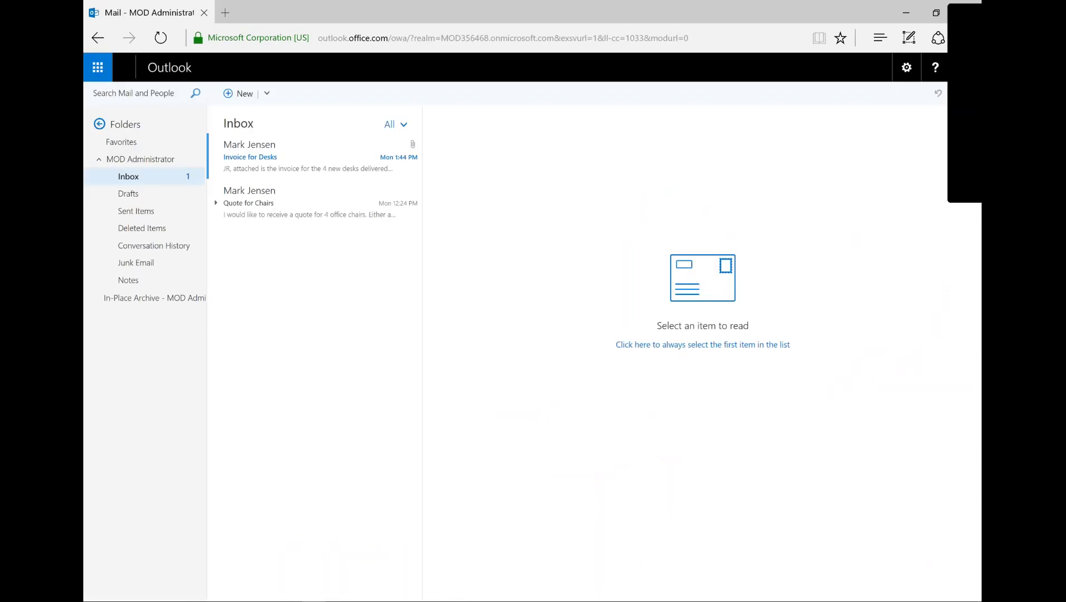
click(251, 197)
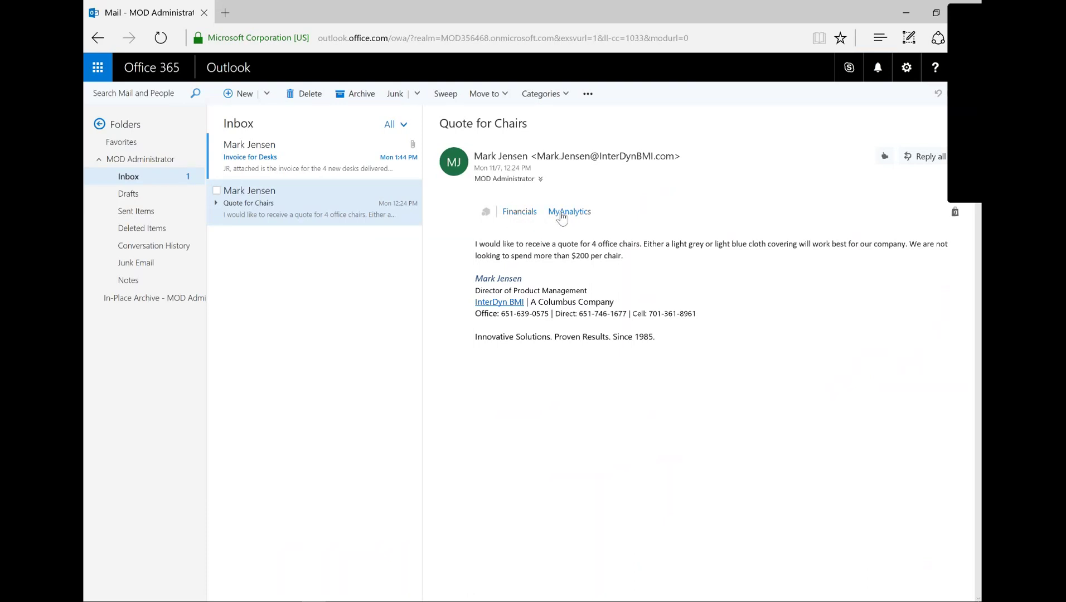
click(510, 216)
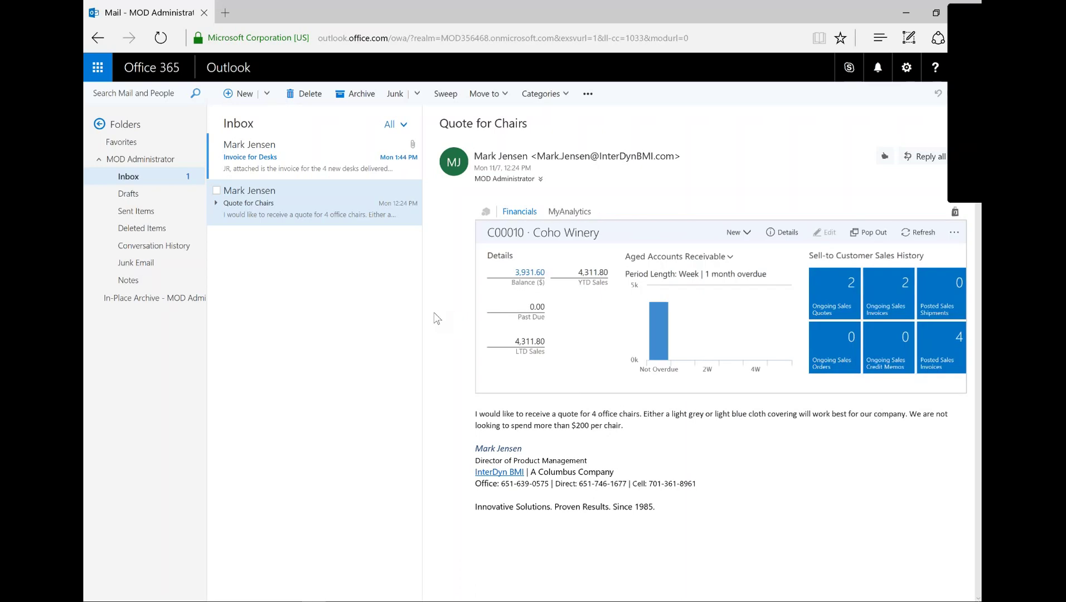
- Review the ledger entries behind the Coho Winery balance, including amounts and due dates, and return to the customer overview
mouse_move(552, 382)
click(519, 278)
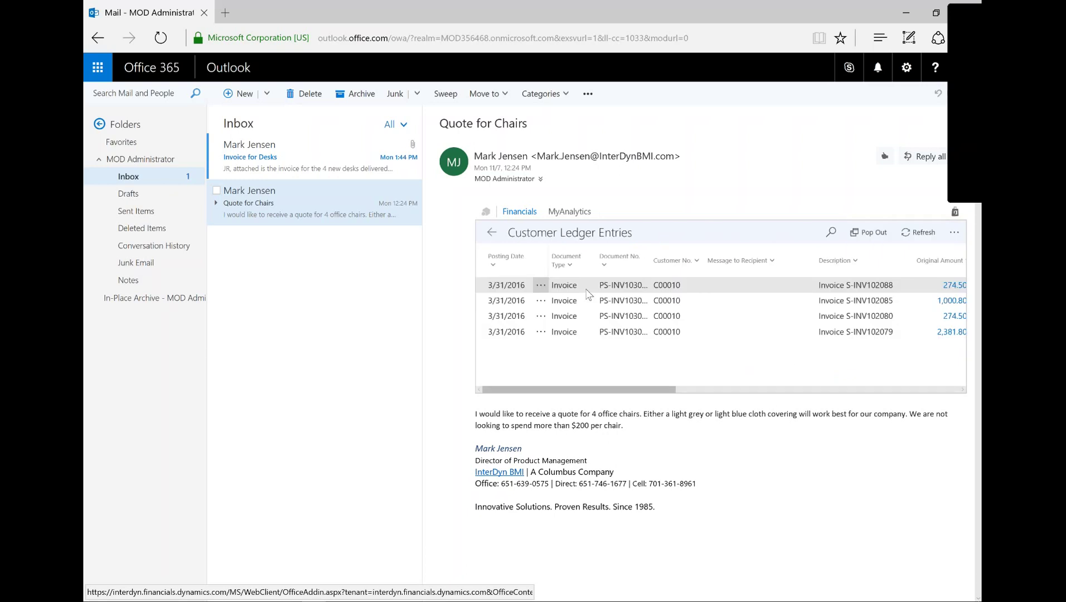
click(793, 388)
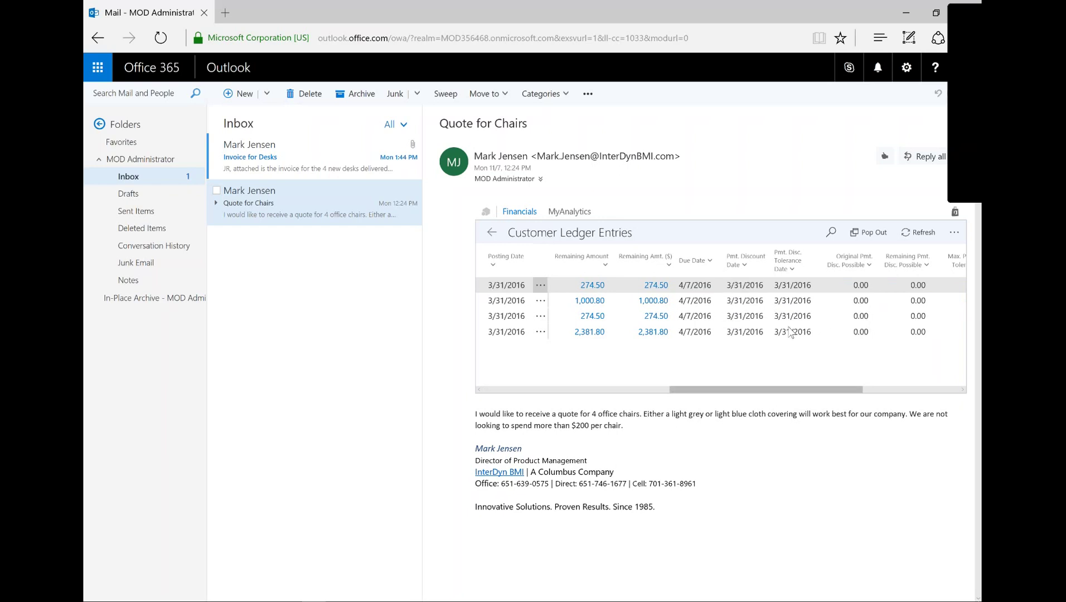
click(483, 233)
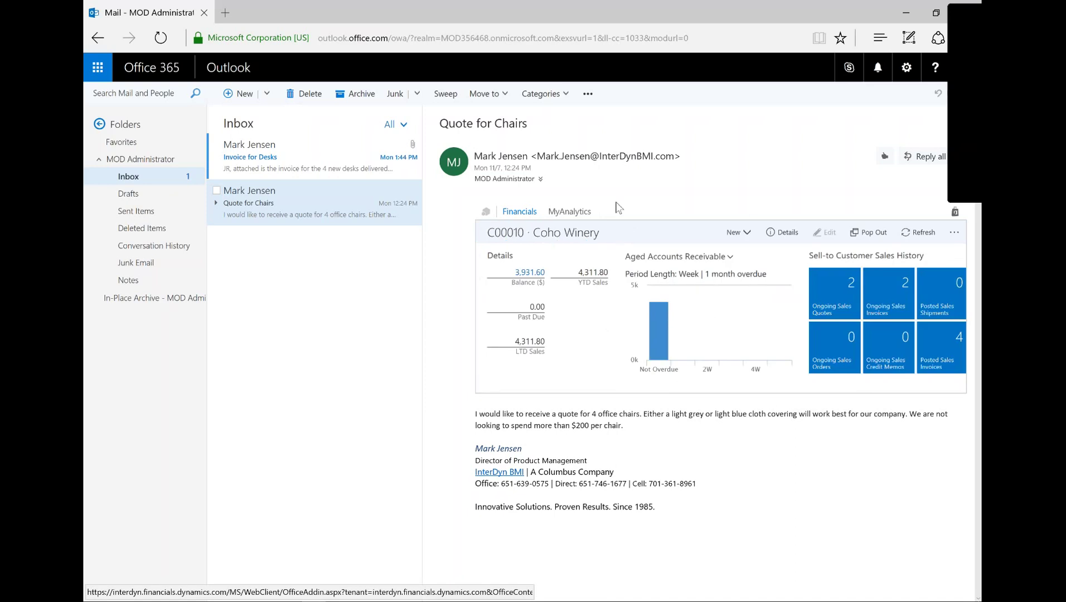
- Create a sales quote for Coho Winery with a line for 4 LONDON Swivel Chair, blue, and show the quote's further actions
click(745, 243)
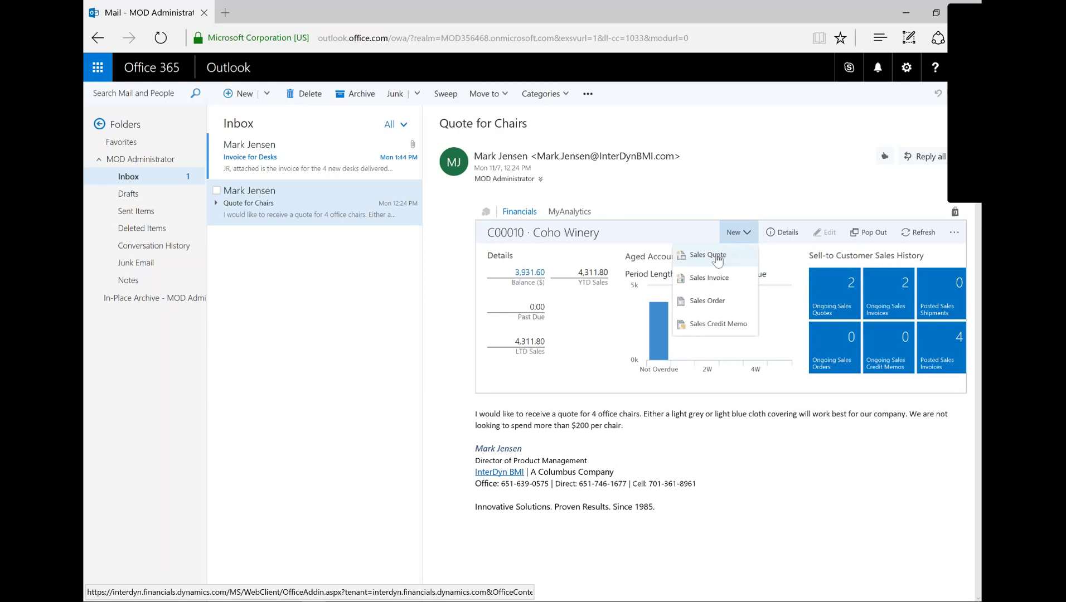
click(708, 256)
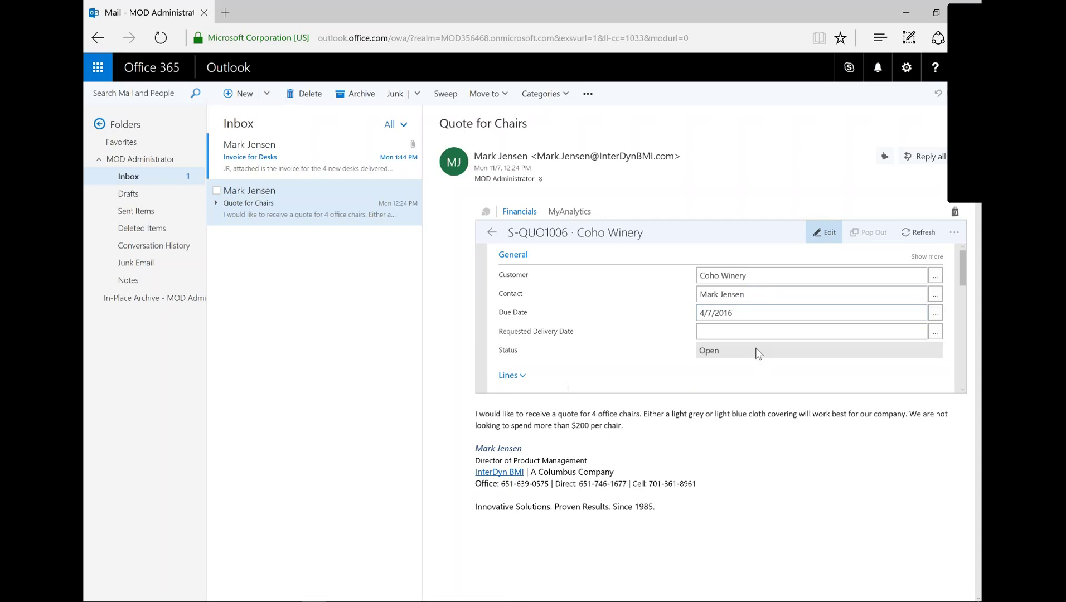
scroll(756, 352, down, 3)
click(647, 334)
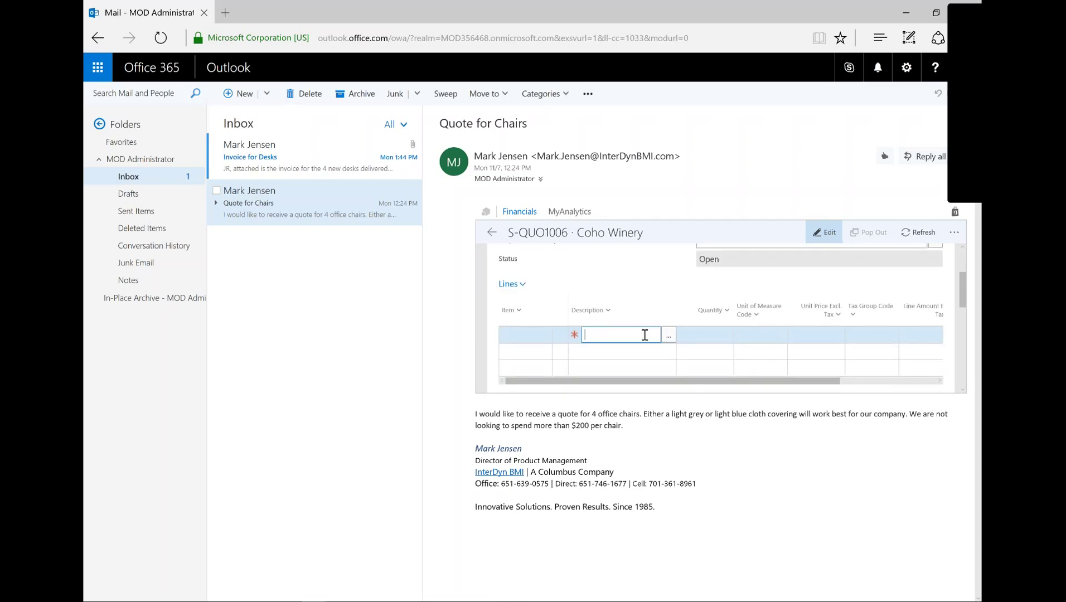
text(london)
key(Tab)
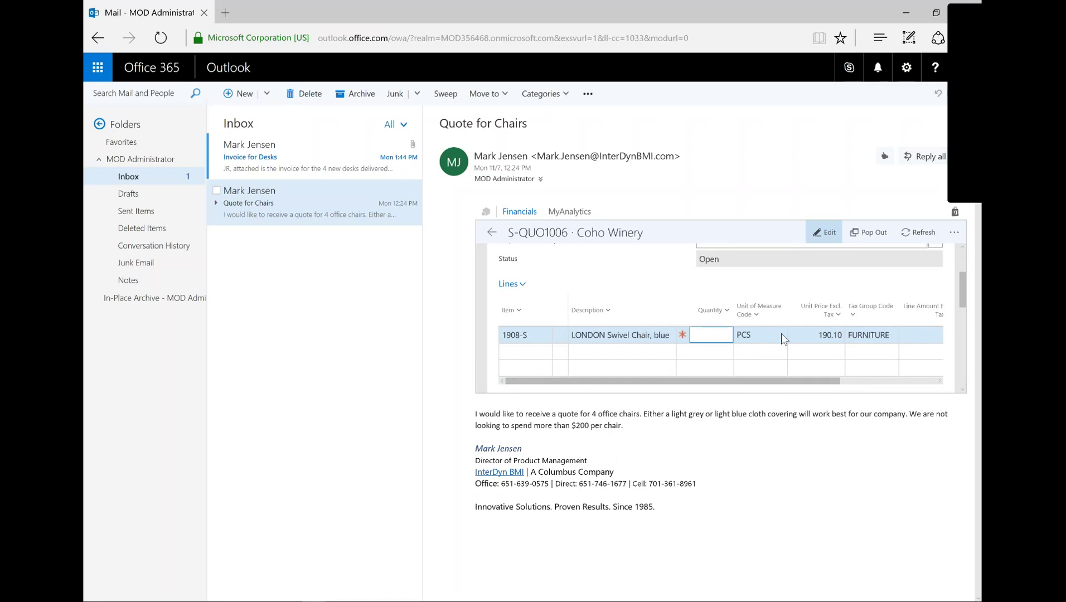
text(4)
key(Tab)
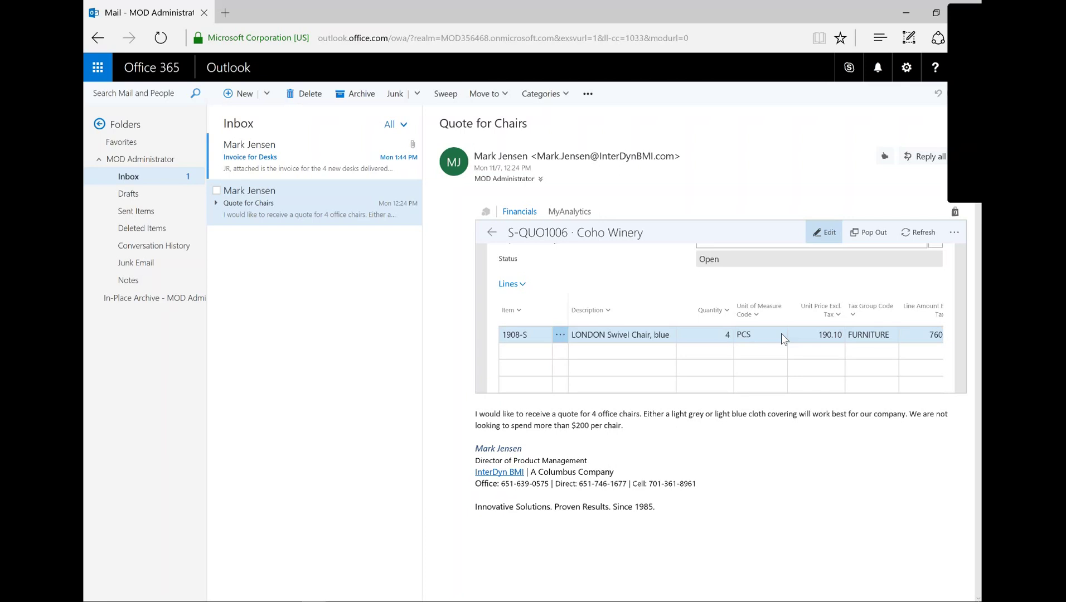
click(953, 234)
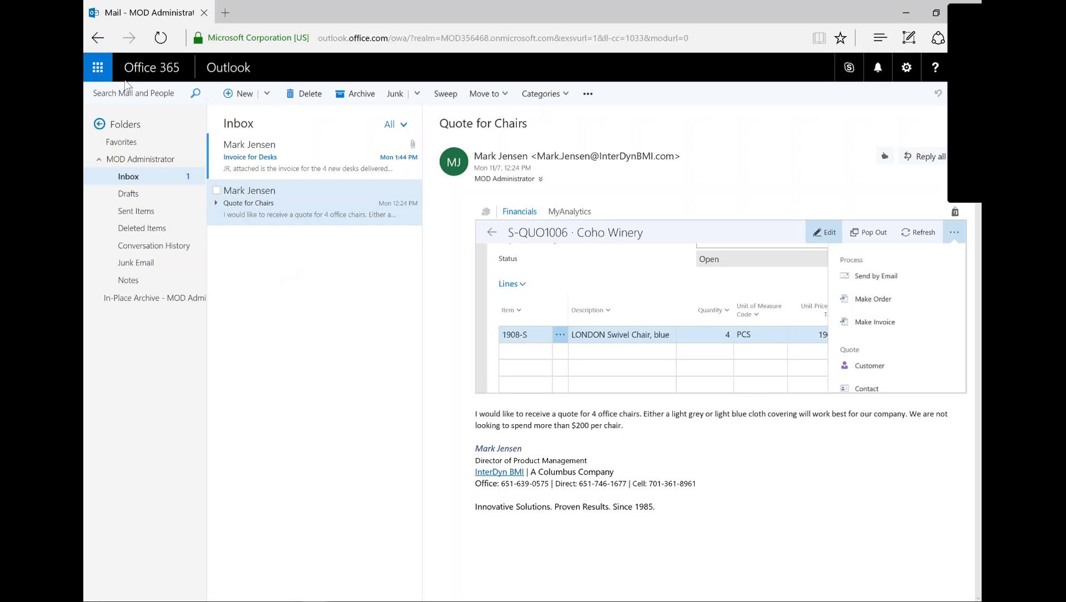
- Switch to Power BI and inspect the Mix category's All Season sales in the Sales Report
click(99, 69)
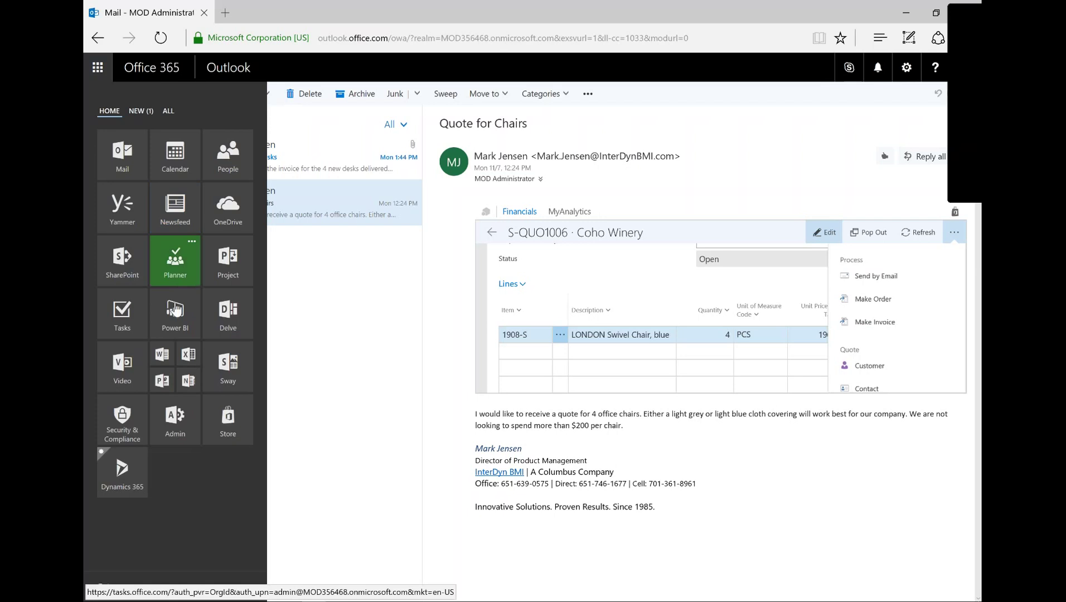
click(176, 310)
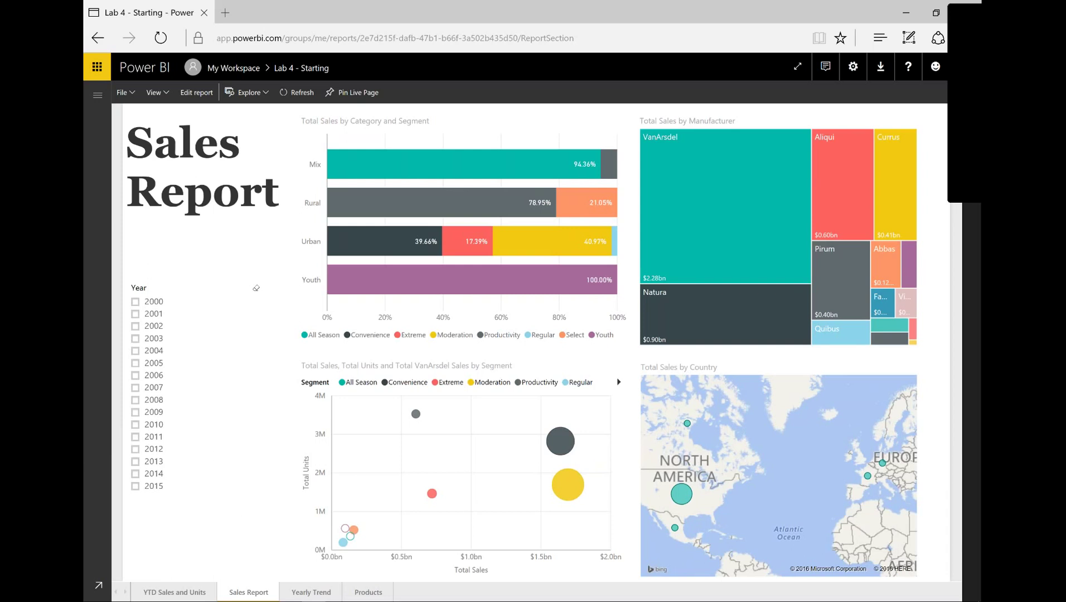
mouse_move(389, 169)
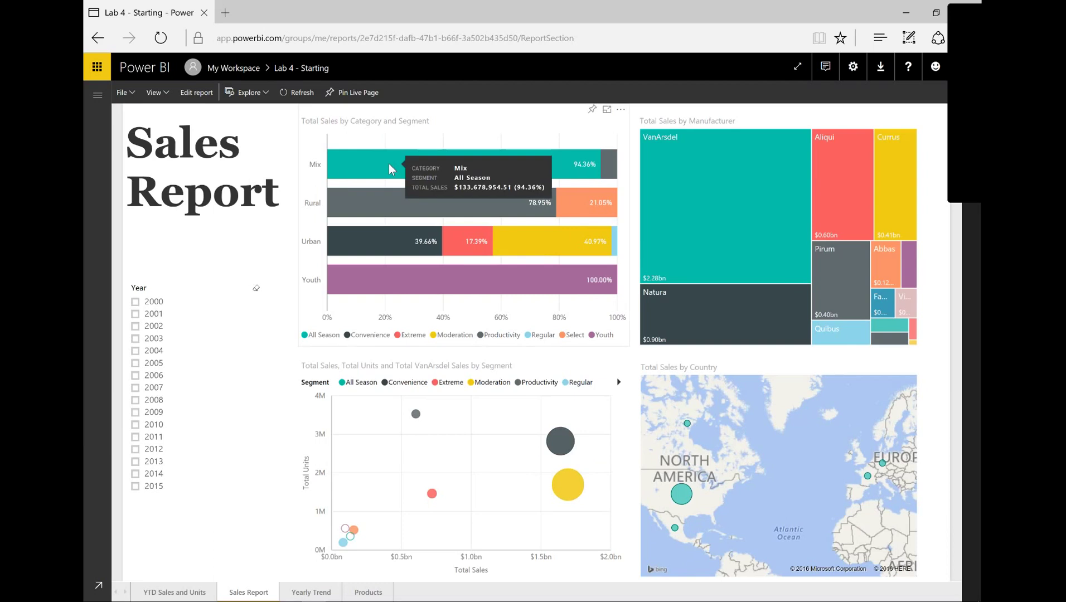
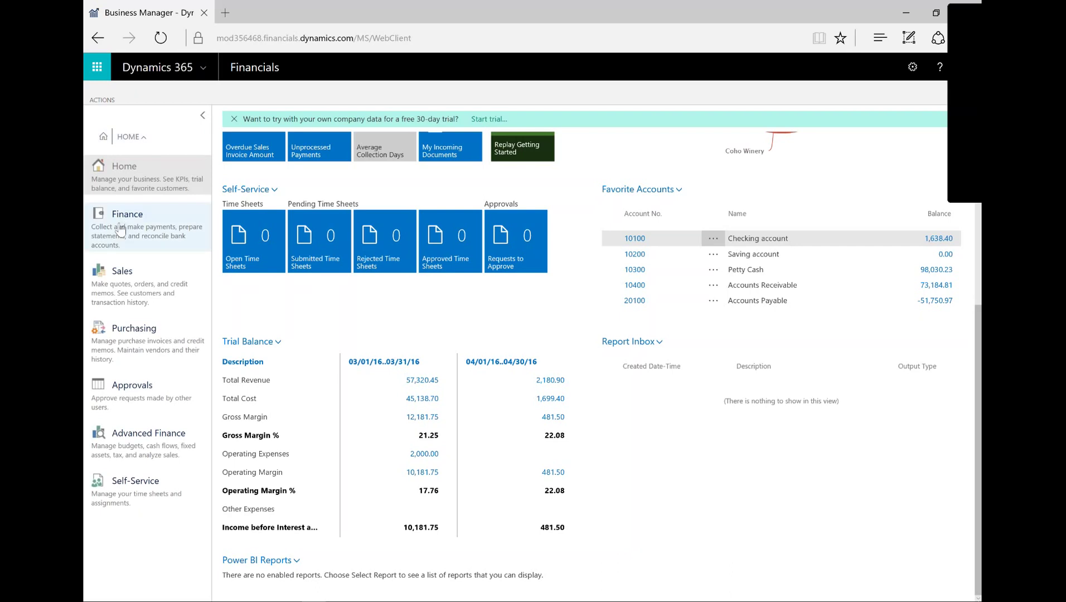
- Open General Journals in the Finance area and look through its report, action and home commands
click(120, 229)
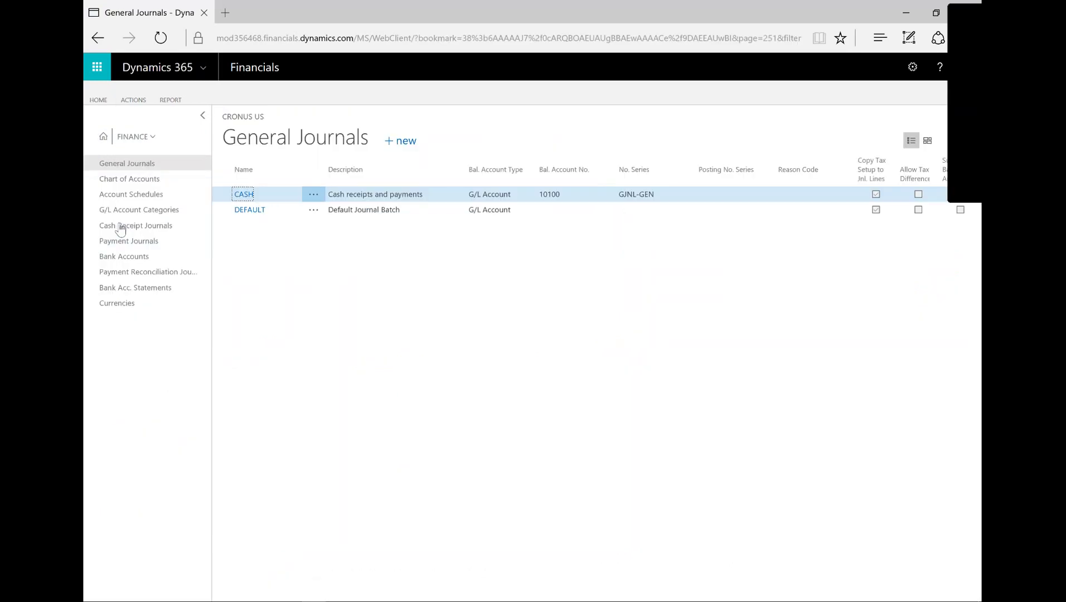
click(174, 102)
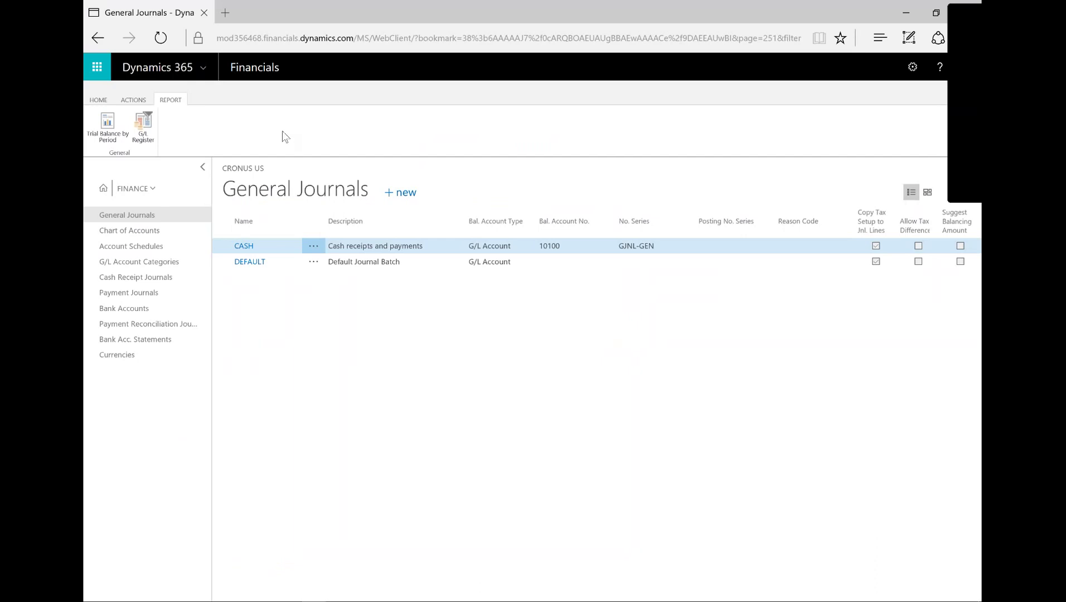
click(129, 101)
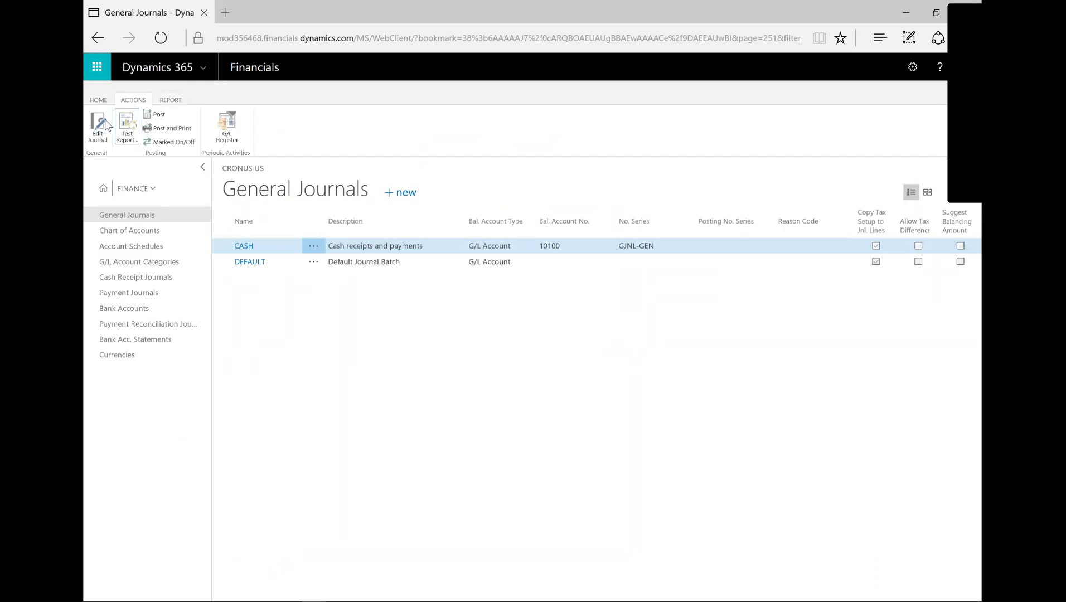
click(96, 102)
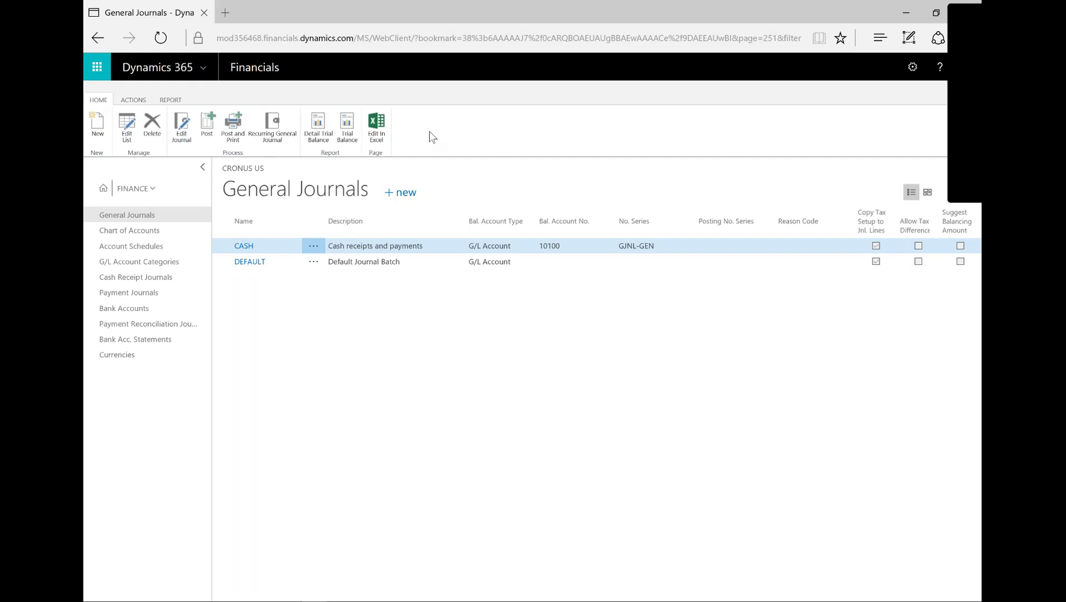
- Open the Fixed Assets list in the Advanced Finance area and look at its available reports
click(153, 192)
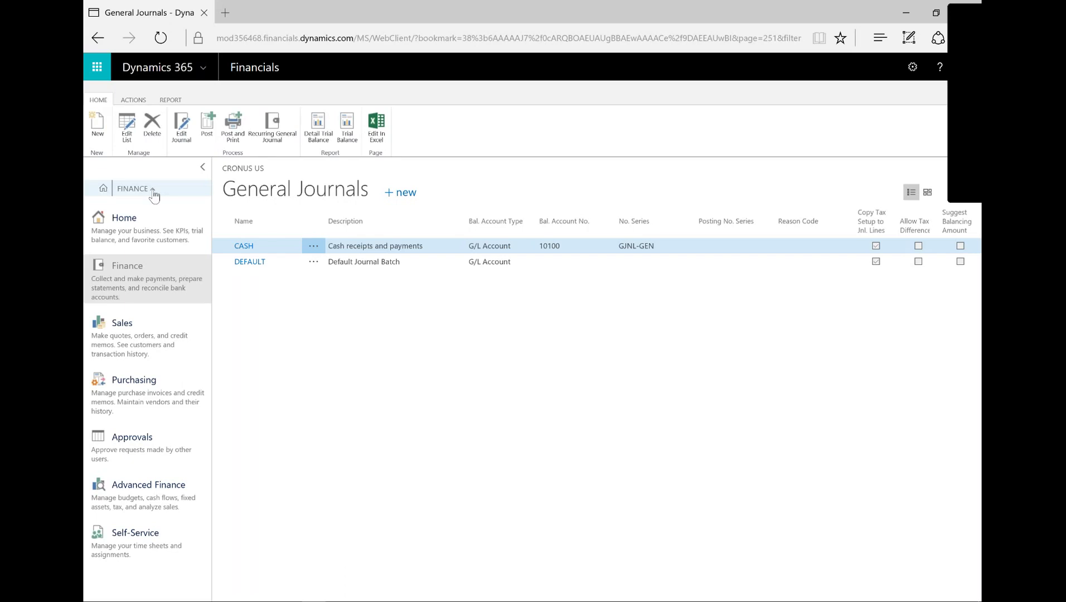
click(114, 493)
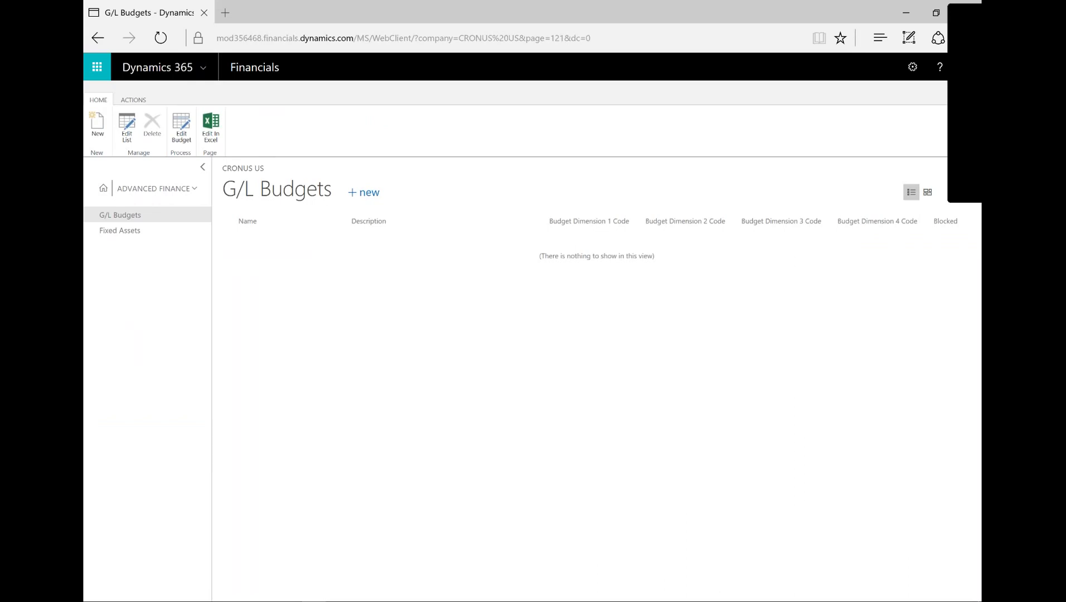
click(130, 230)
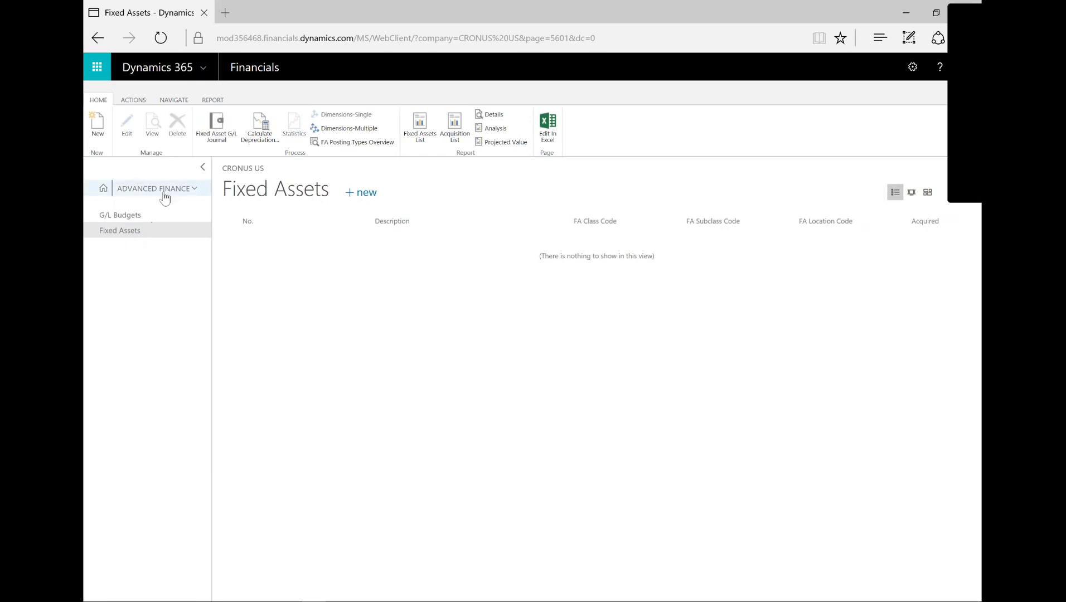
click(212, 101)
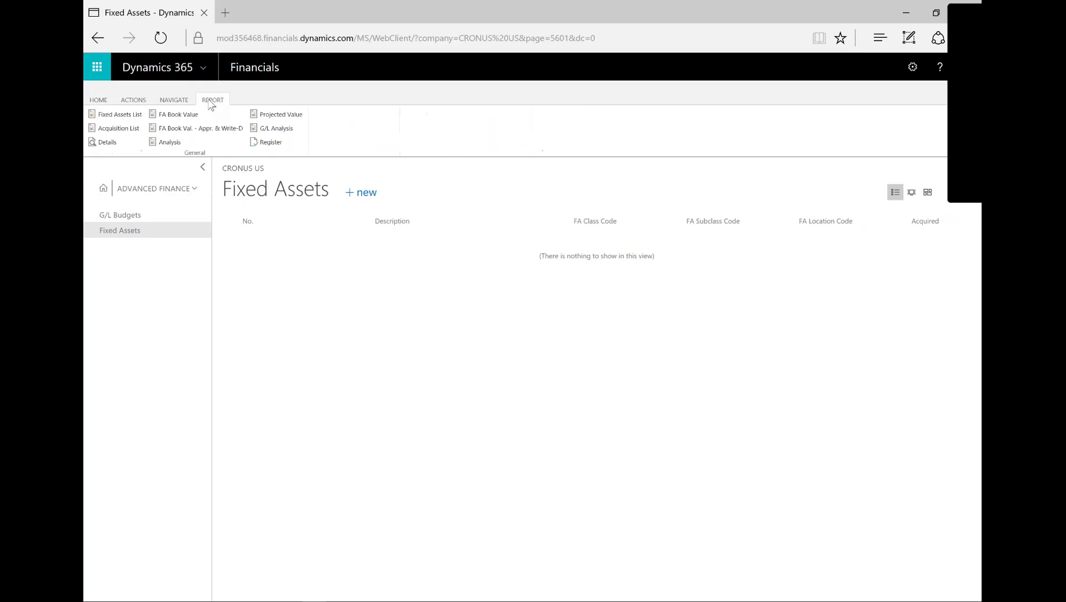
- In the Sales area, create a sales invoice for Coho Winery with a line for 4 LONDON Swivel Chair, blue
click(194, 186)
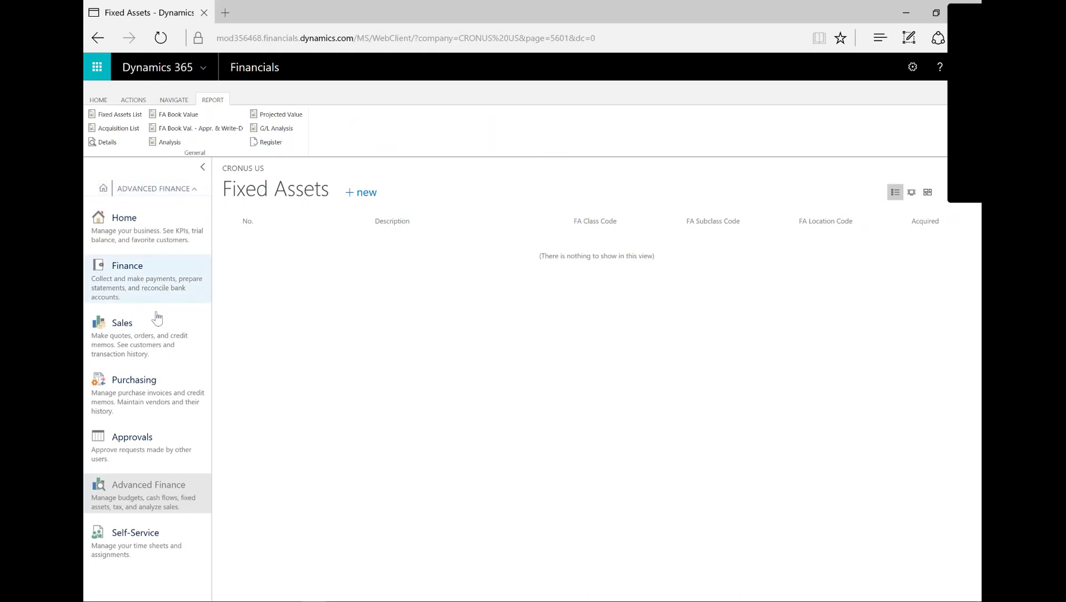
click(134, 334)
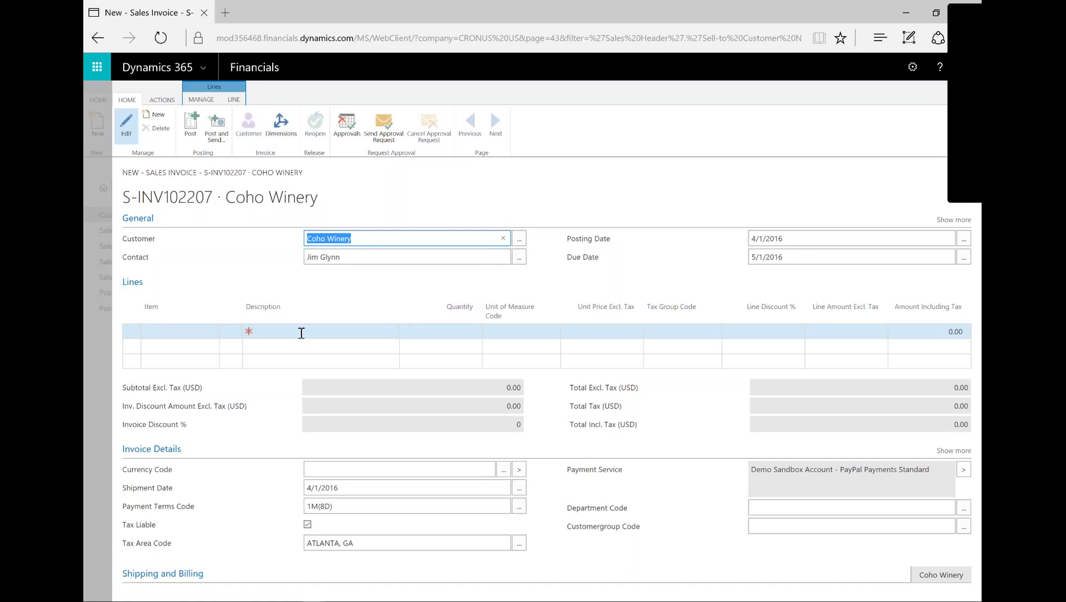
click(301, 332)
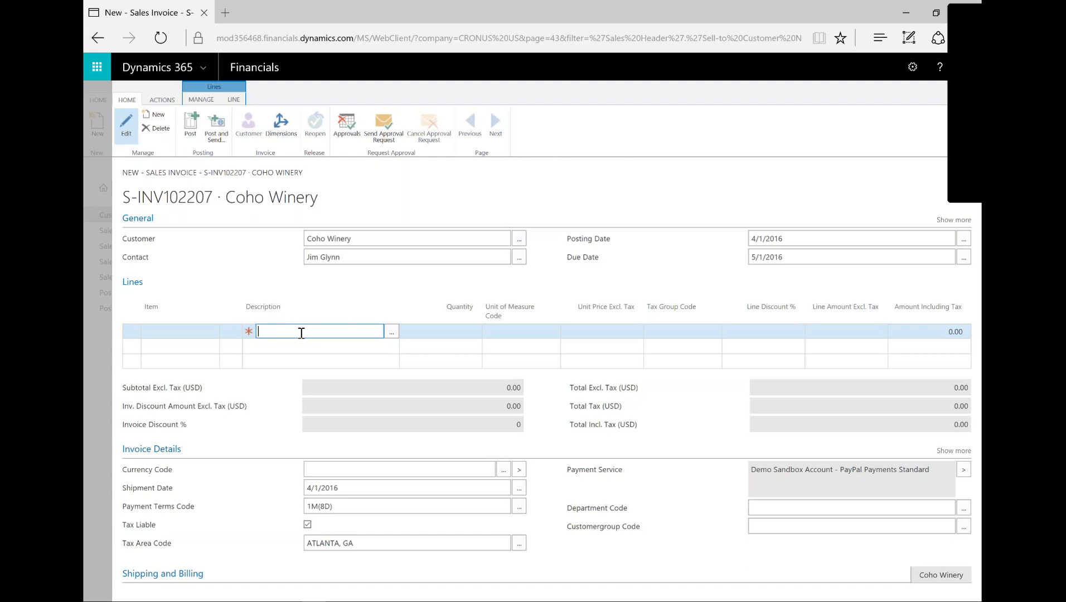
text(london)
key(Tab)
text(4)
key(Tab)
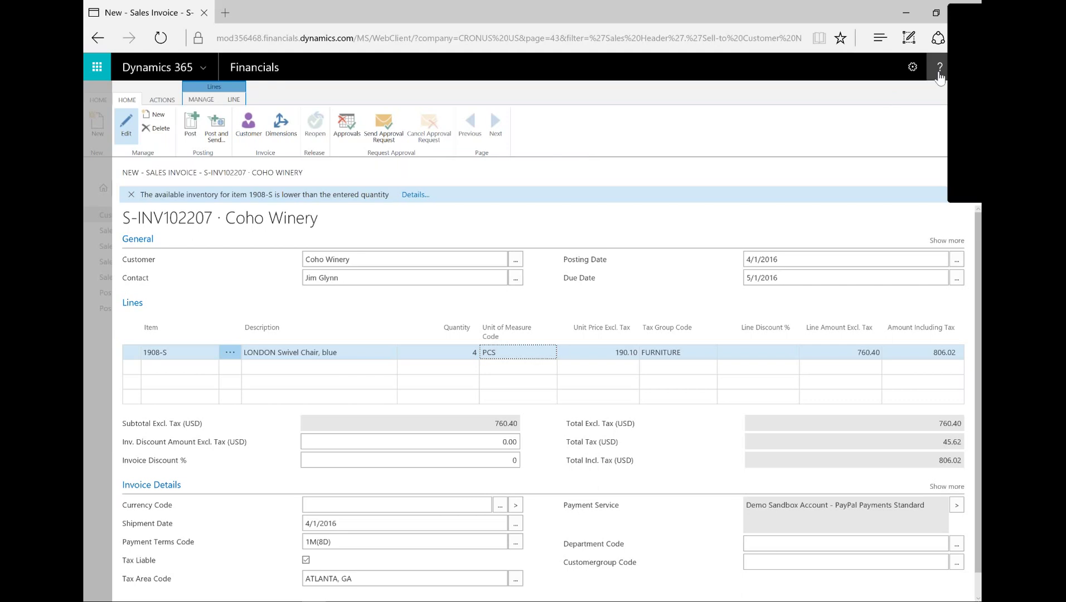
- View the available help and support options from the Coho Winery sales invoice
click(939, 68)
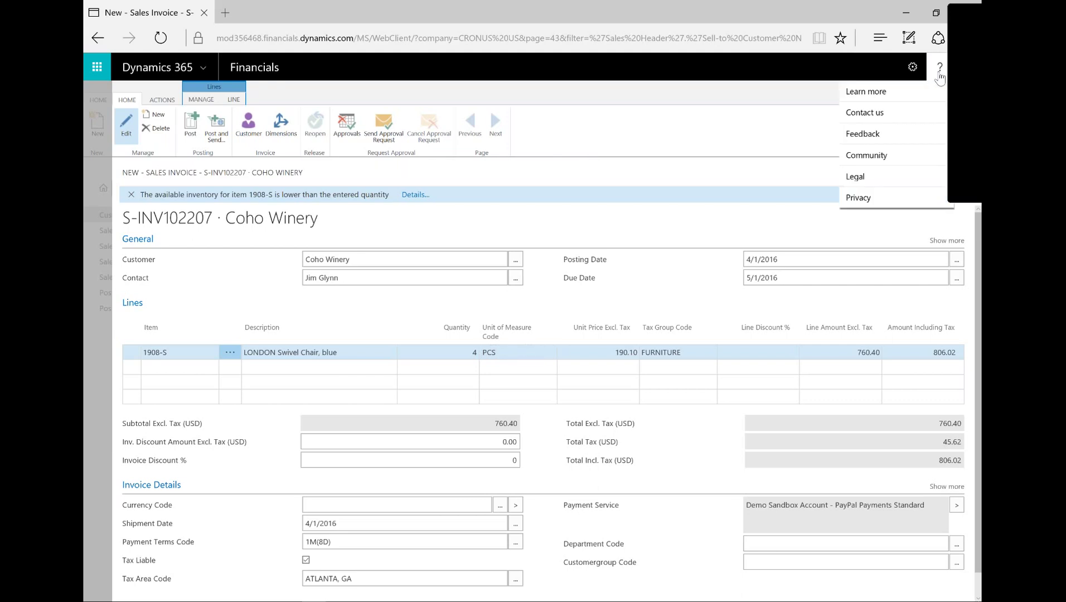
click(939, 75)
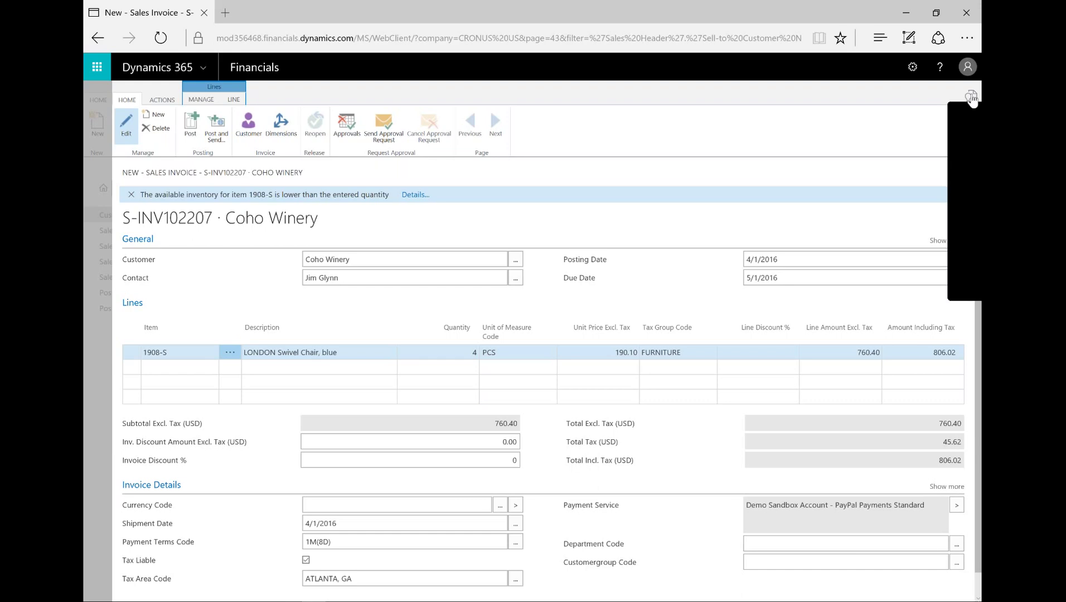
- Search pages and reports for "migra", view the Data Migration assistant's welcome page, and exit the assistant without completing it
click(971, 97)
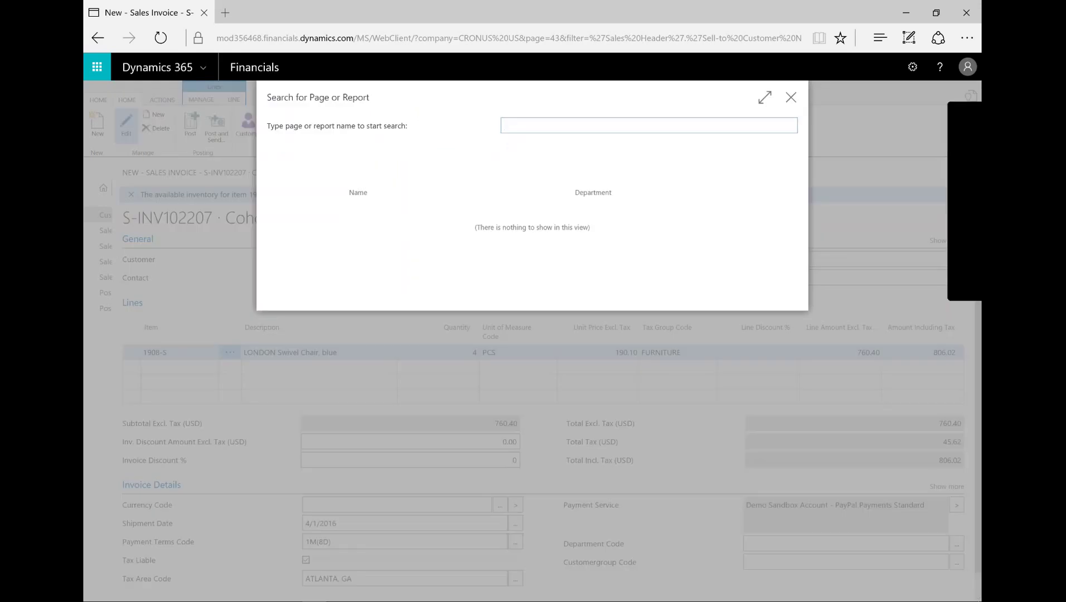
text(migra)
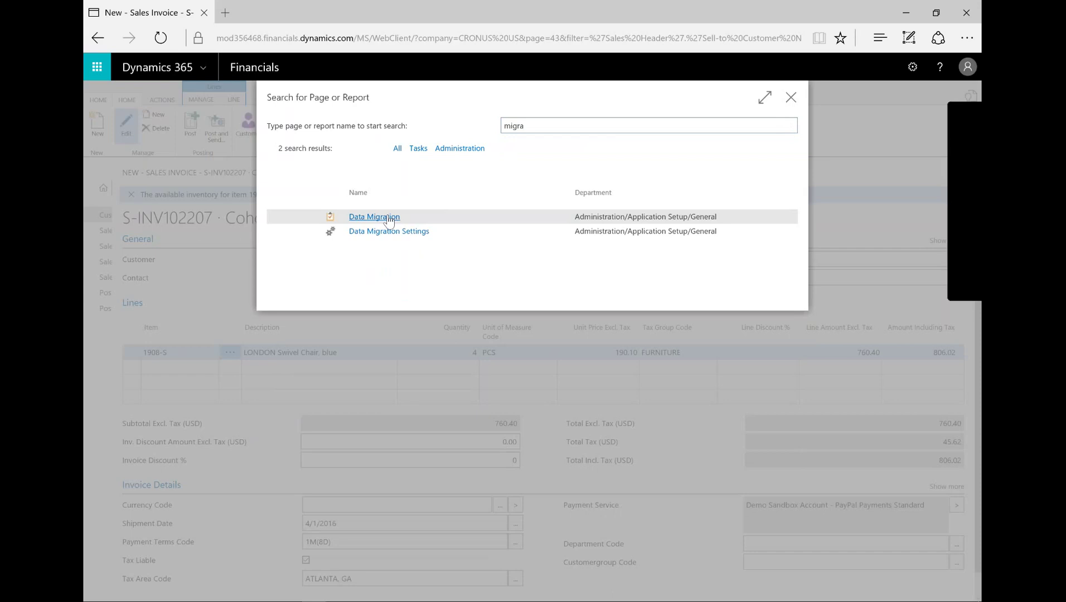
click(389, 217)
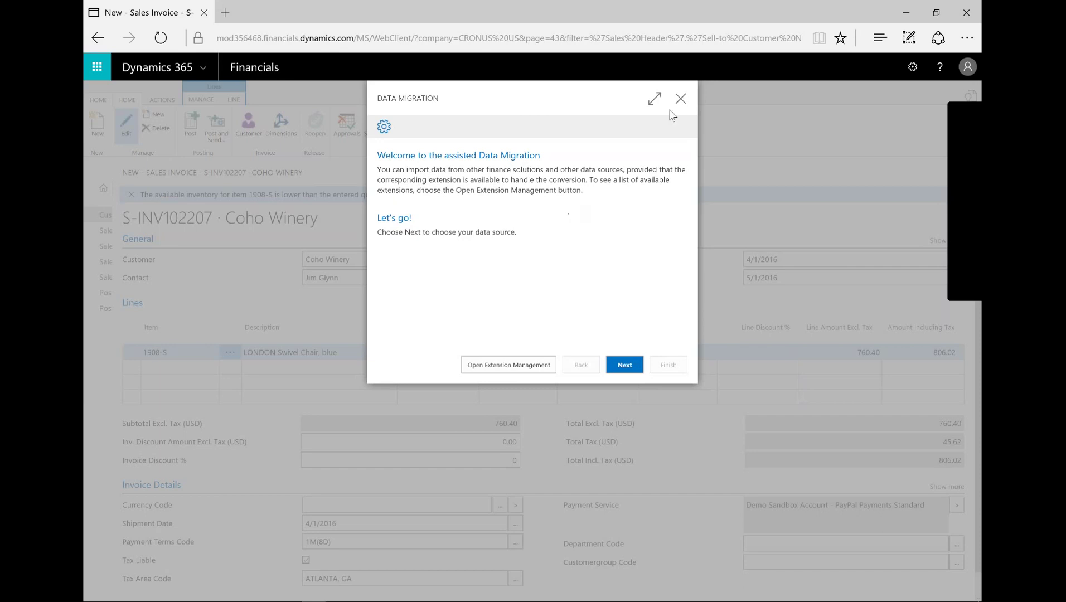
click(681, 99)
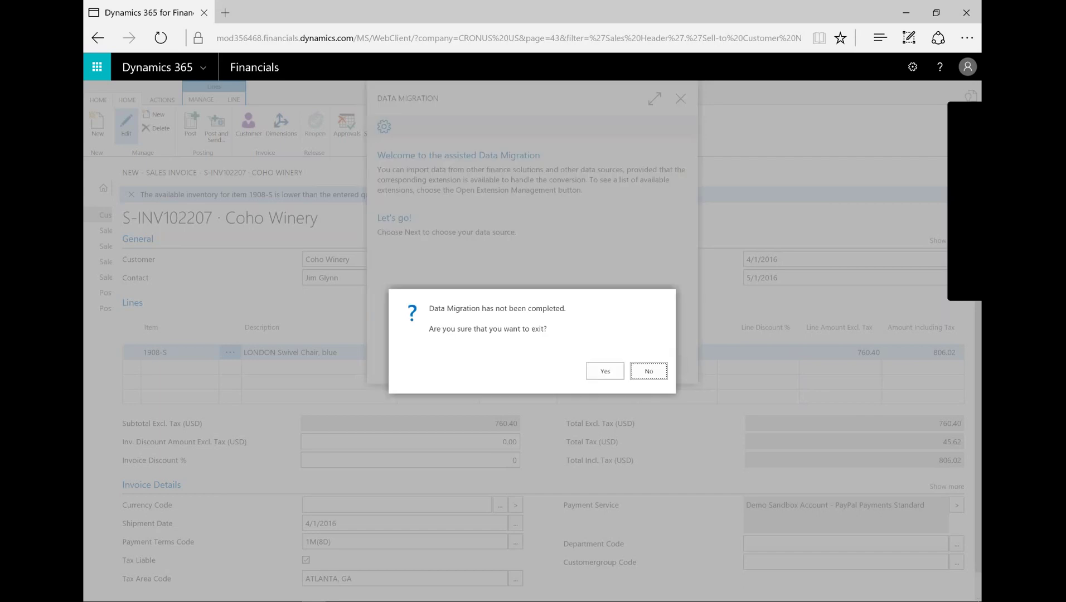
click(600, 379)
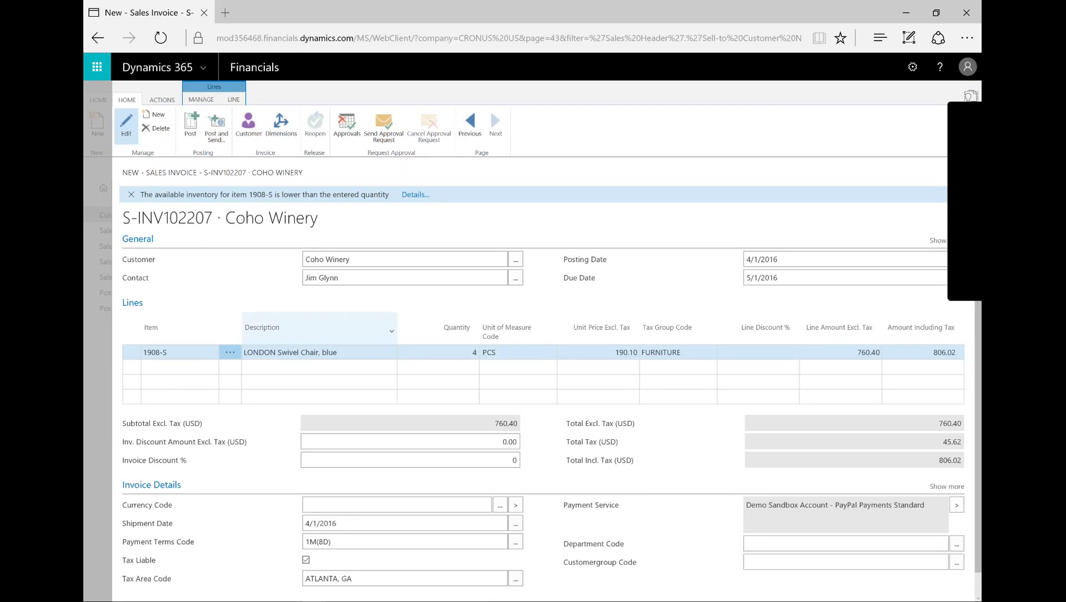
- Exit the Coho Winery sales invoice without posting it and return to the Customers list
click(93, 186)
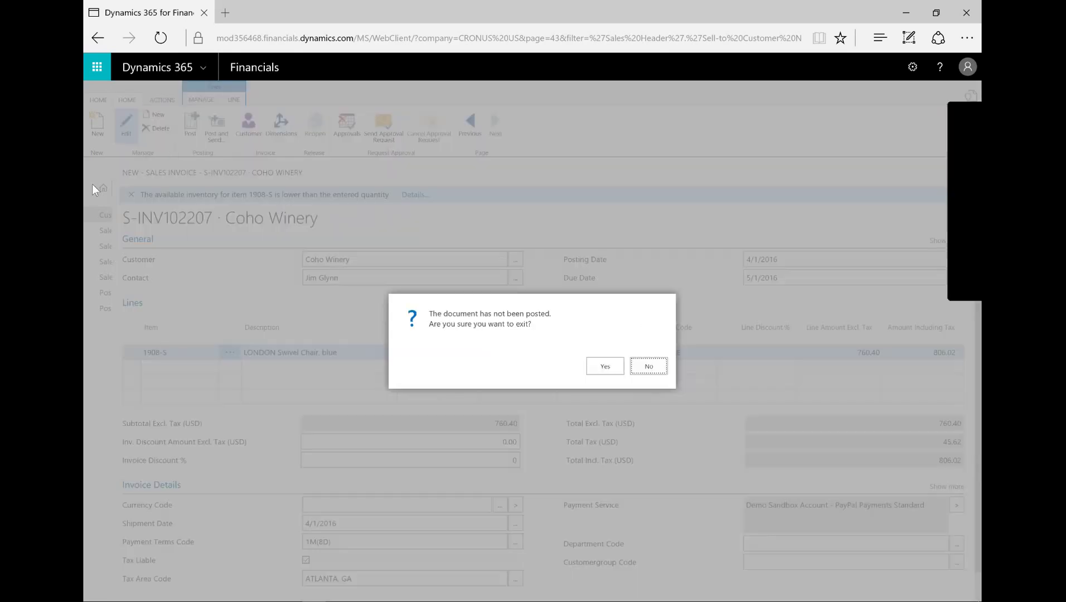
click(608, 369)
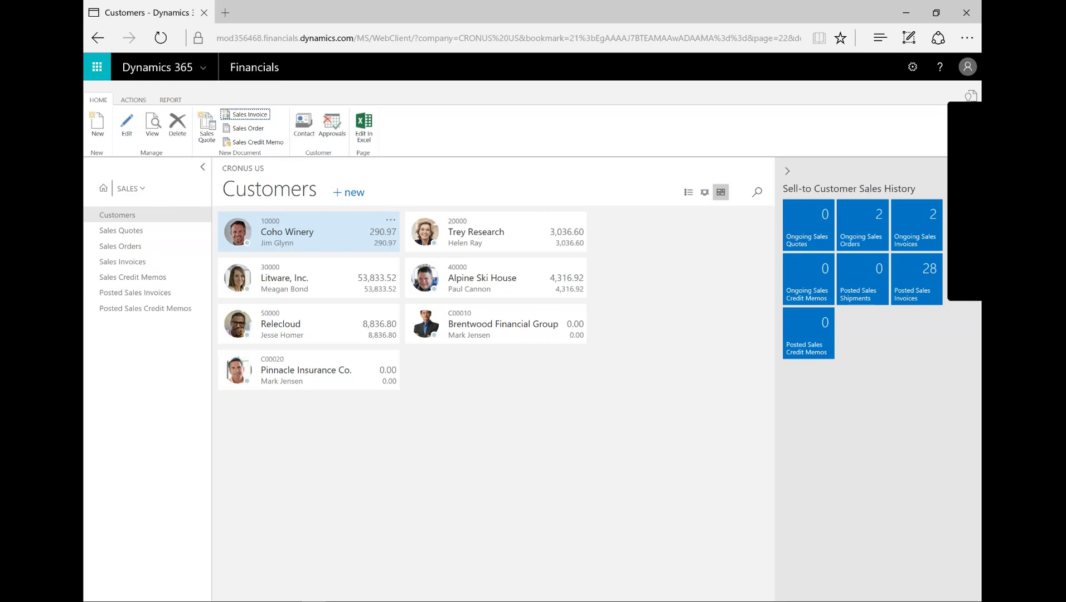
key(alt+Tab)
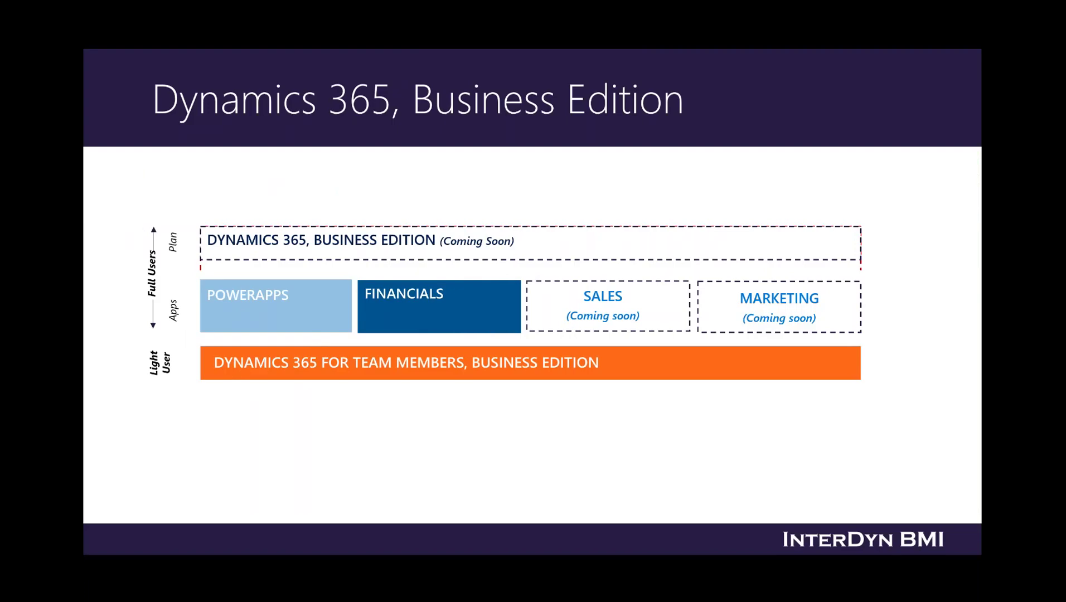
key(Right)
key(Right)
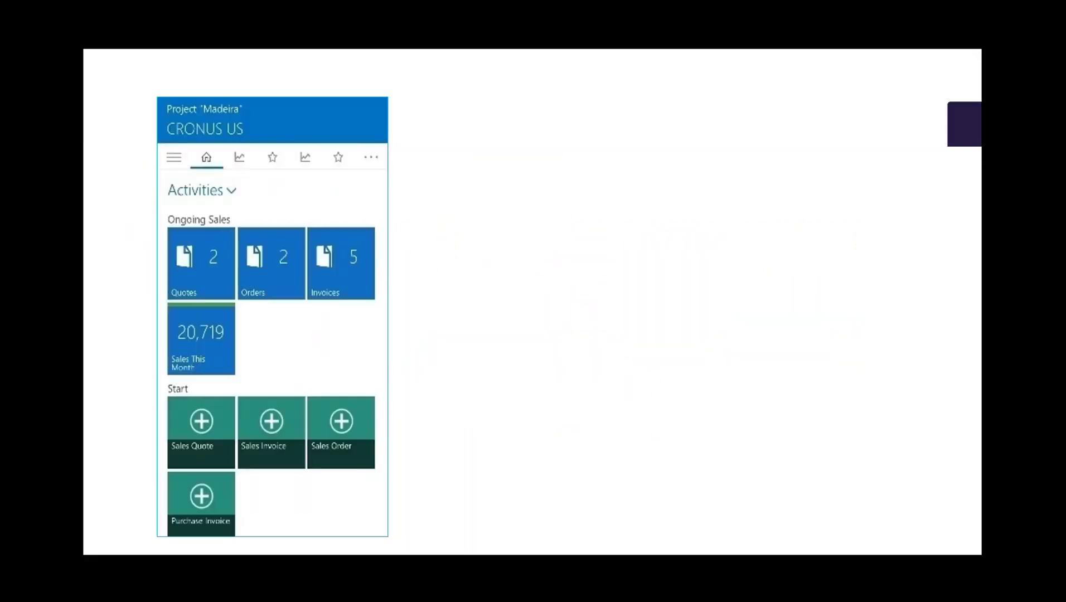